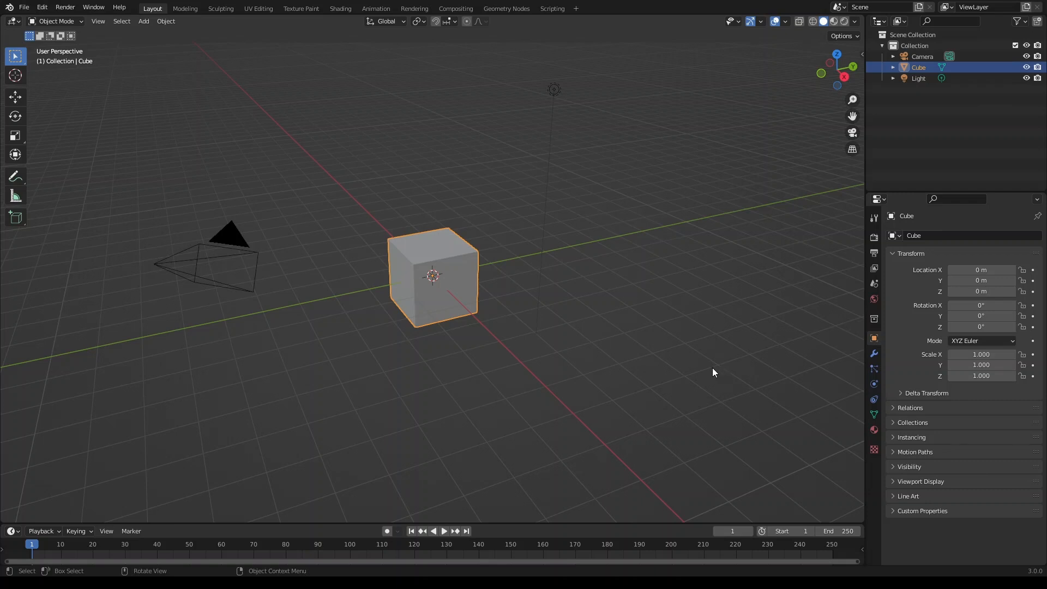
- Delete all the default objects from the scene
key(a)
key(x)
click(487, 159)
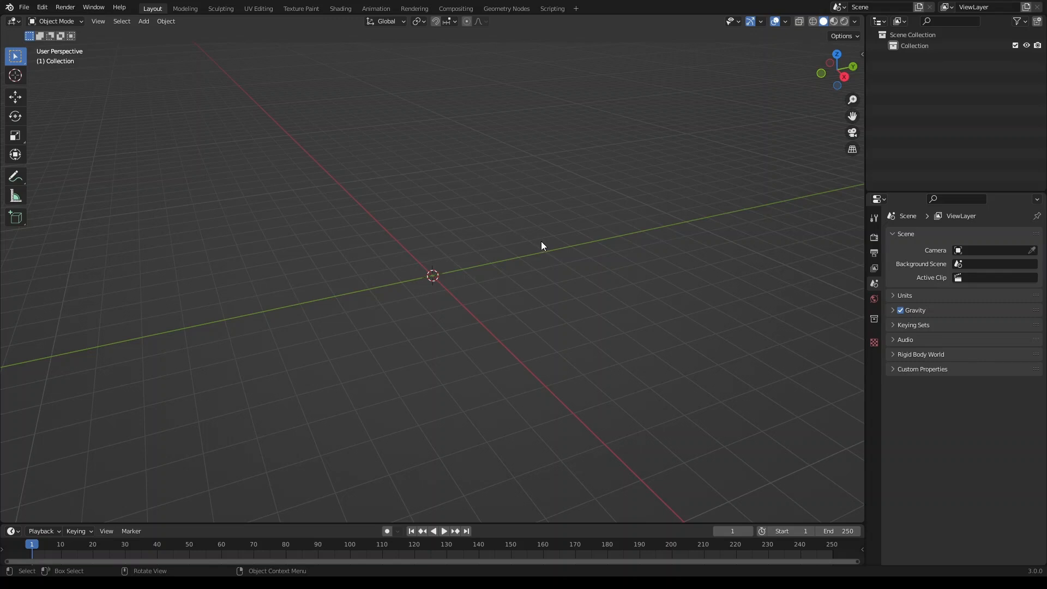
- Add a UV sphere at the world origin
key(shift+a)
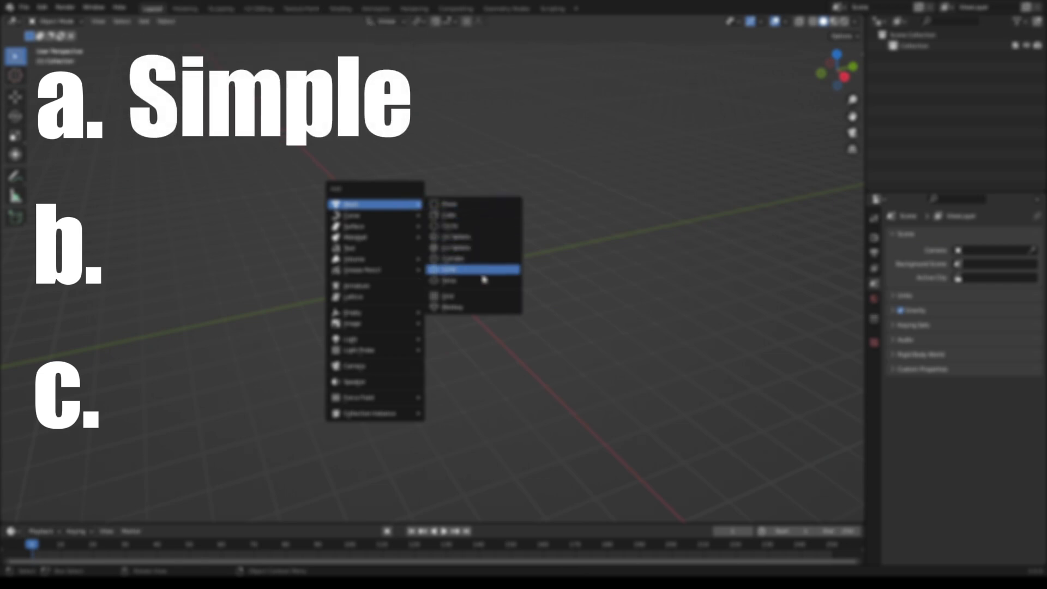
click(465, 238)
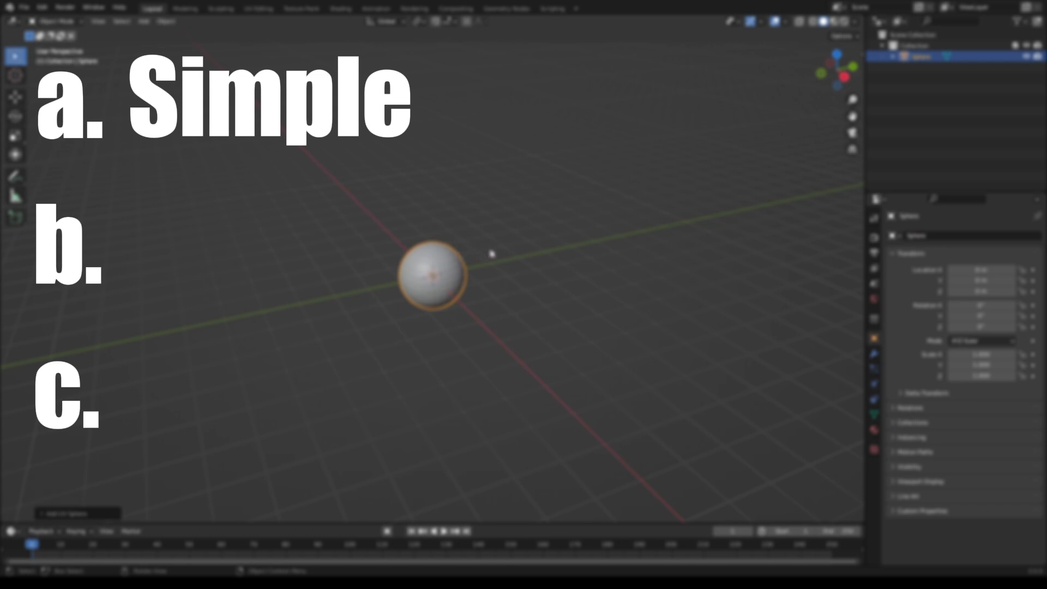
scroll(503, 331, up, 8)
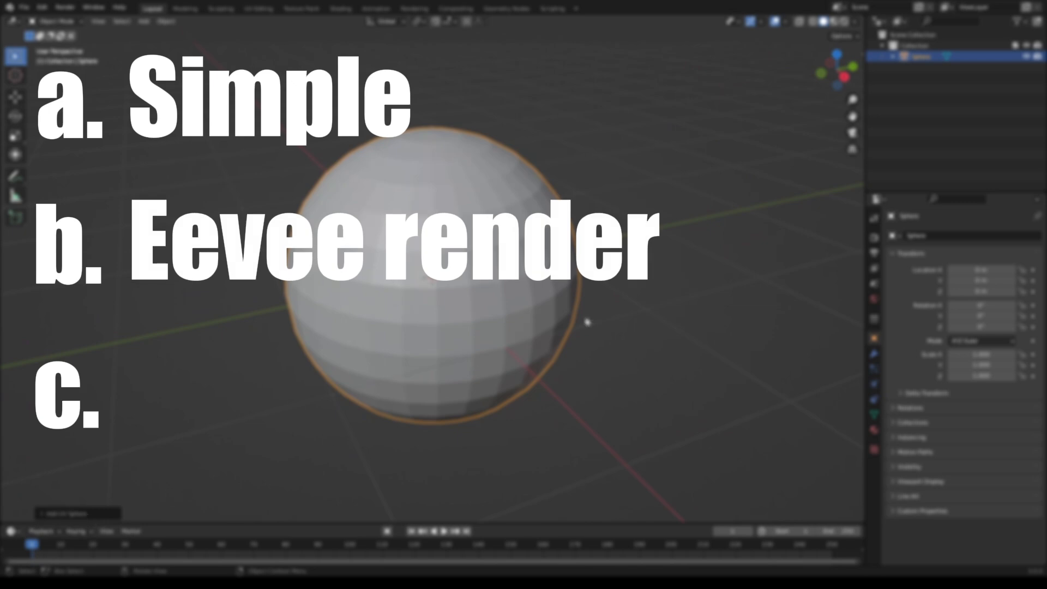
- Delete the vertices of the sphere's upper half in the side view, leaving a bowl-shaped hemisphere
key(Tab)
key(s)
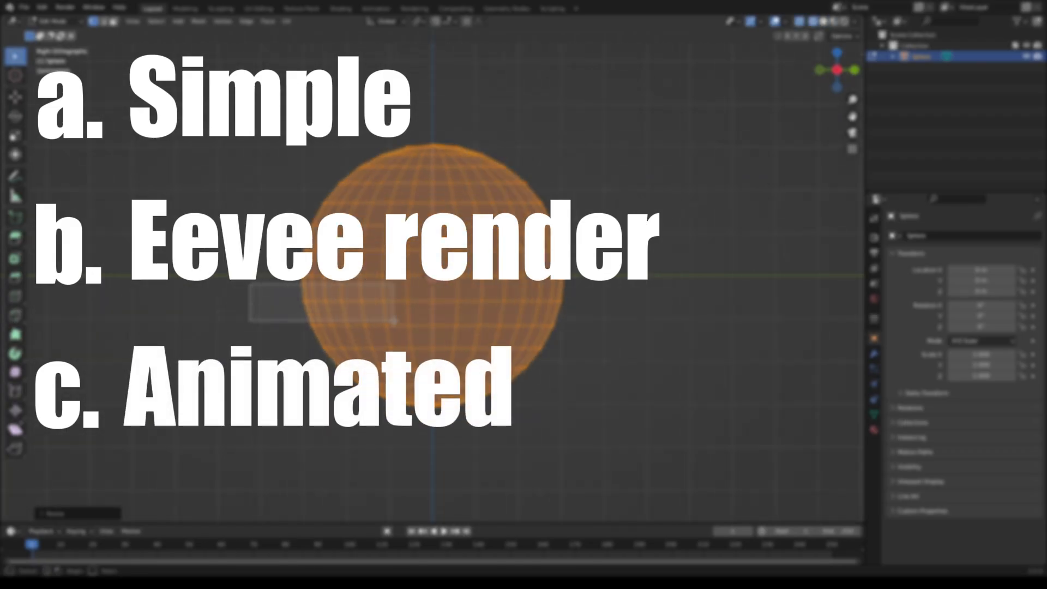
drag(602, 422, 615, 433)
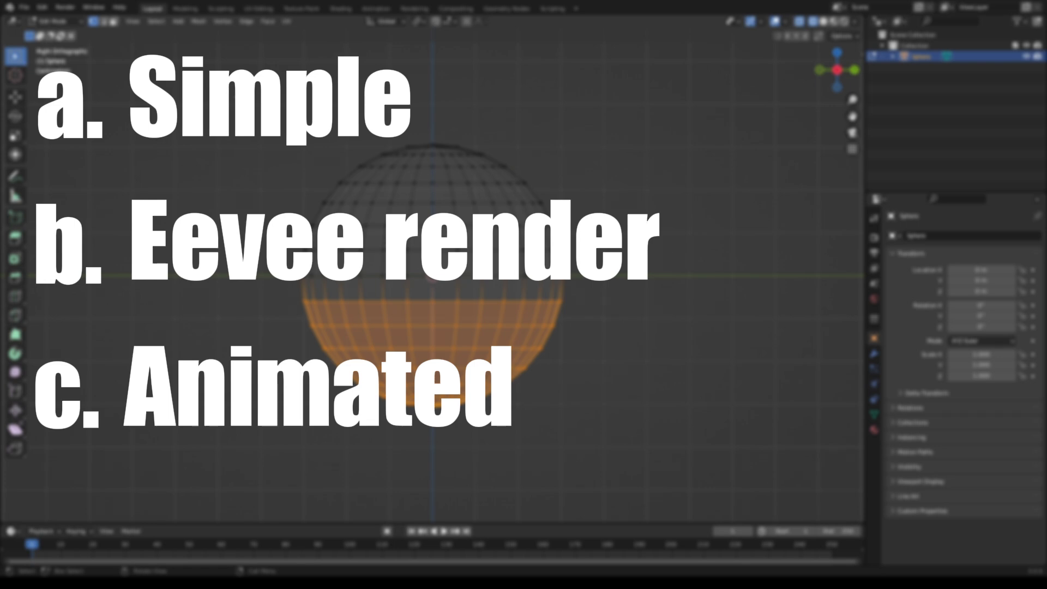
drag(241, 94, 645, 255)
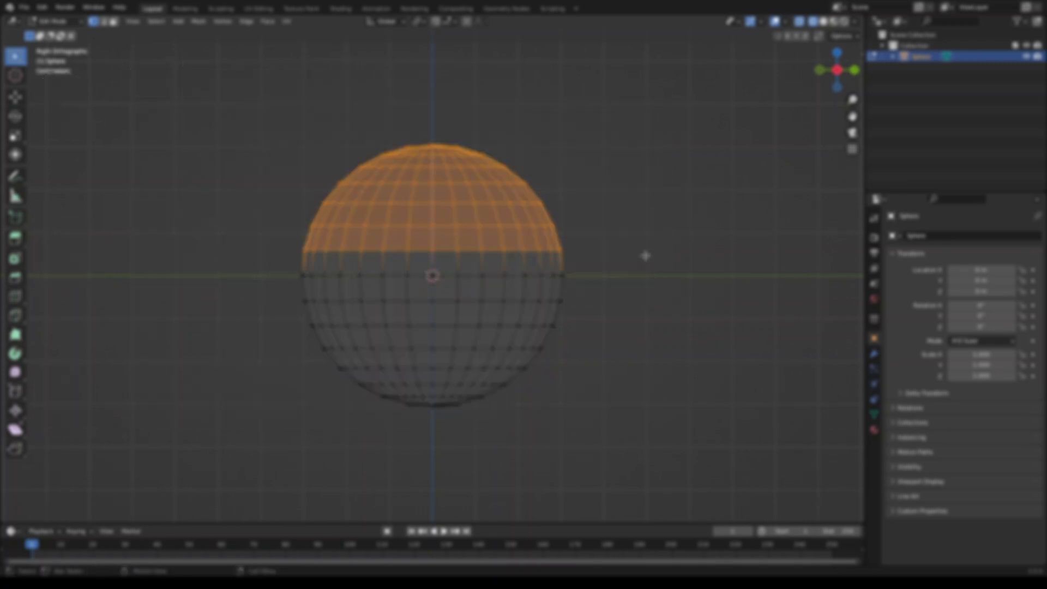
key(x)
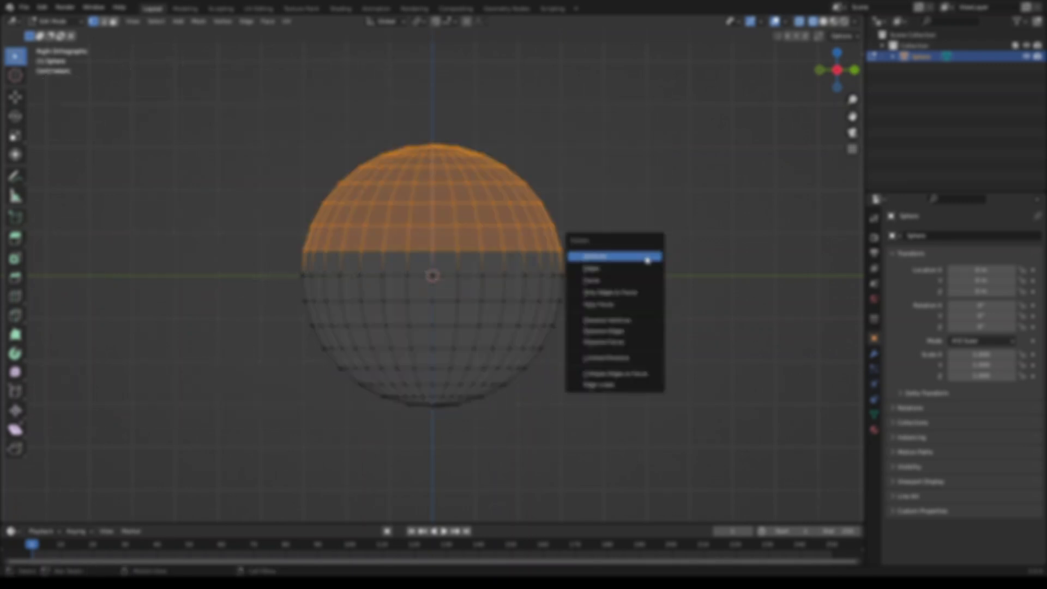
click(647, 258)
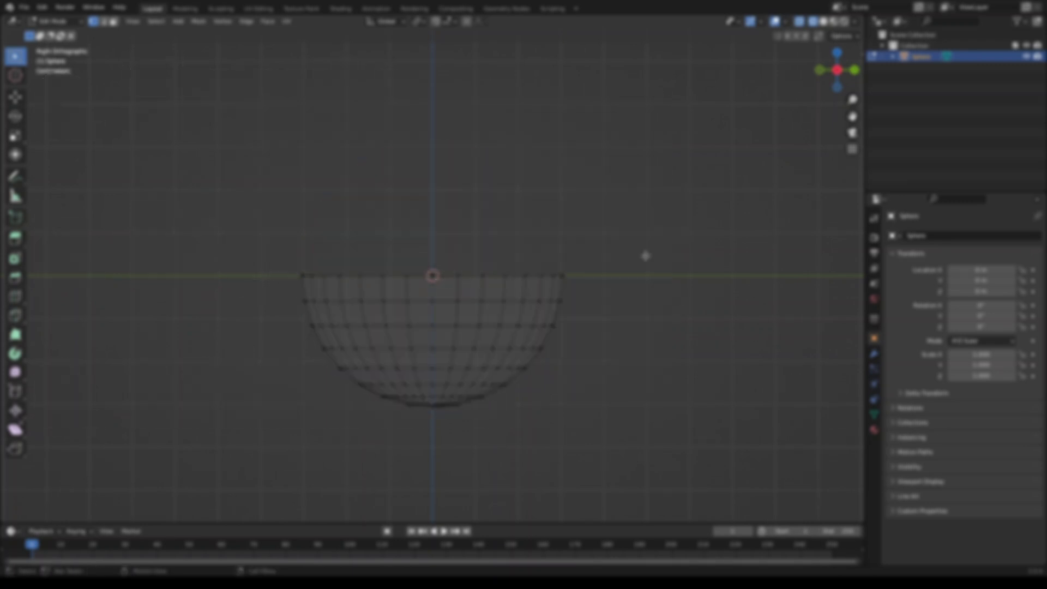
key(Tab)
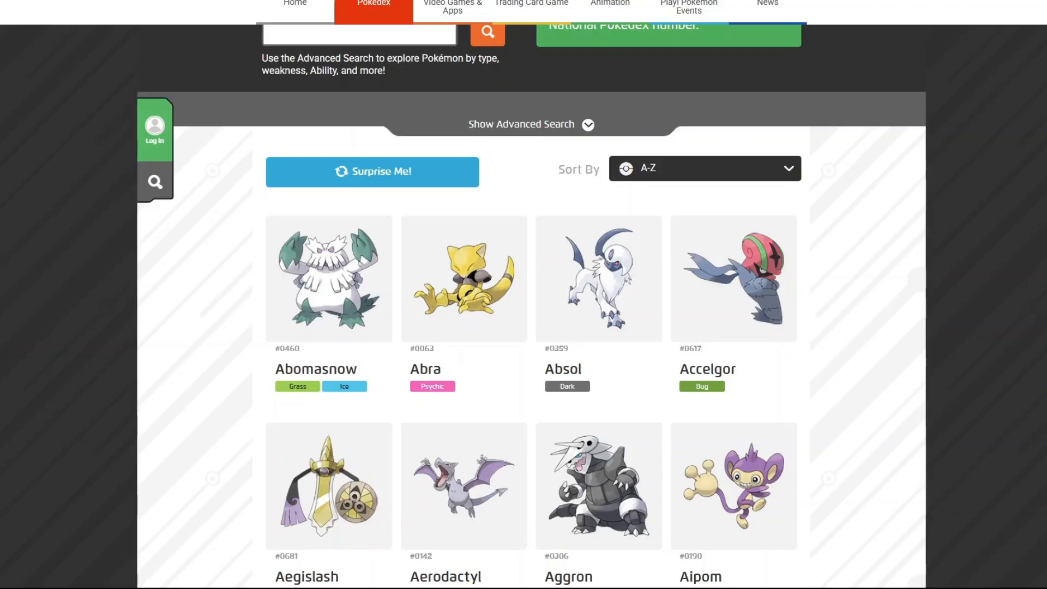
- Switch to the Pokédex website and examine the Aegislash entry as a modelling reference
scroll(690, 195, down, 5)
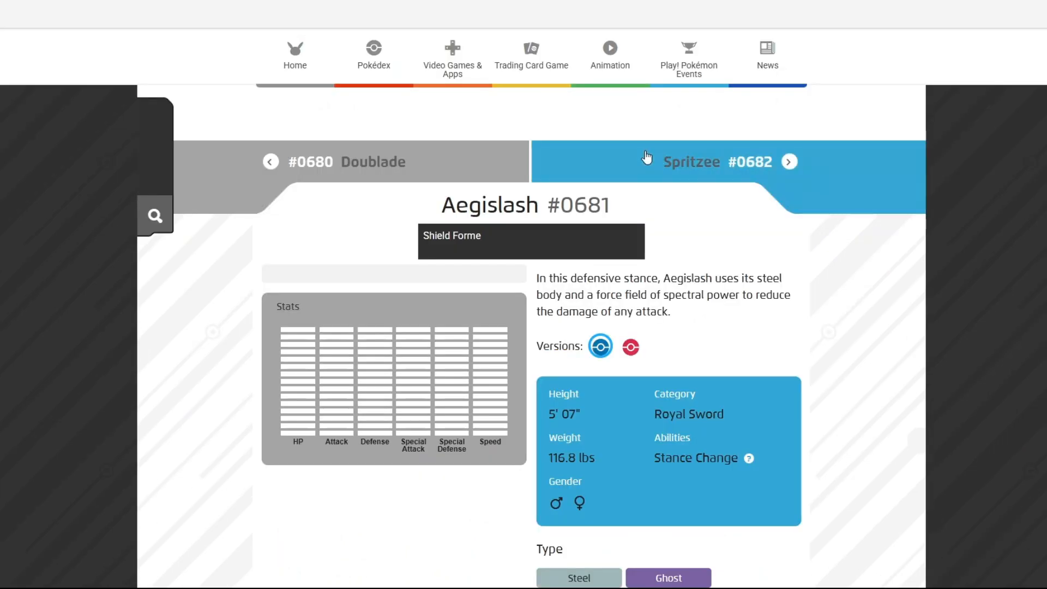
scroll(704, 202, down, 2)
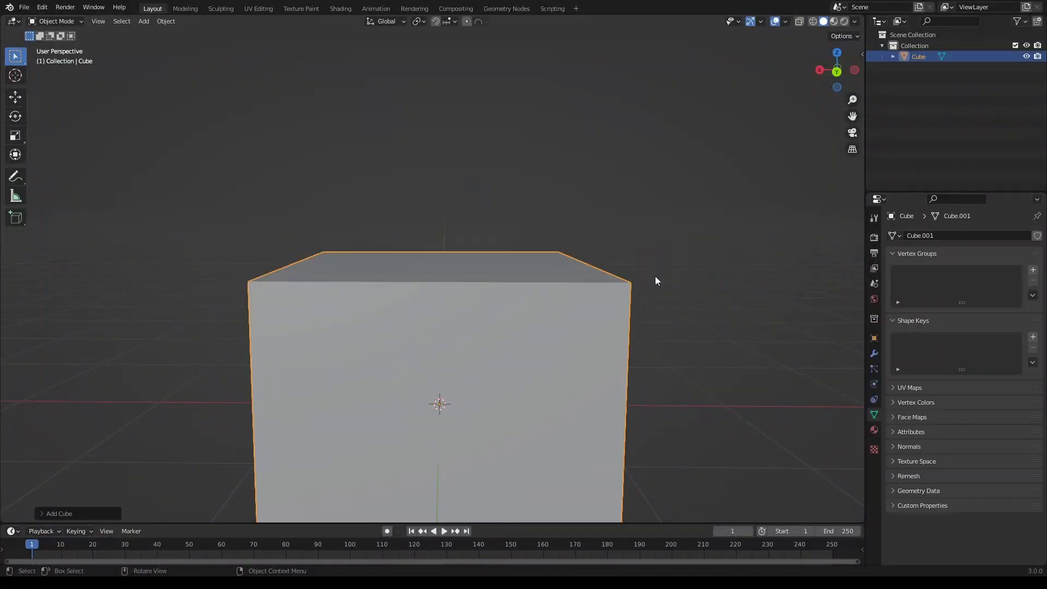
- Stretch the cube along Z into a tall block in back view and divide it with 24 horizontal loop cuts
key(ctrl+KP_1)
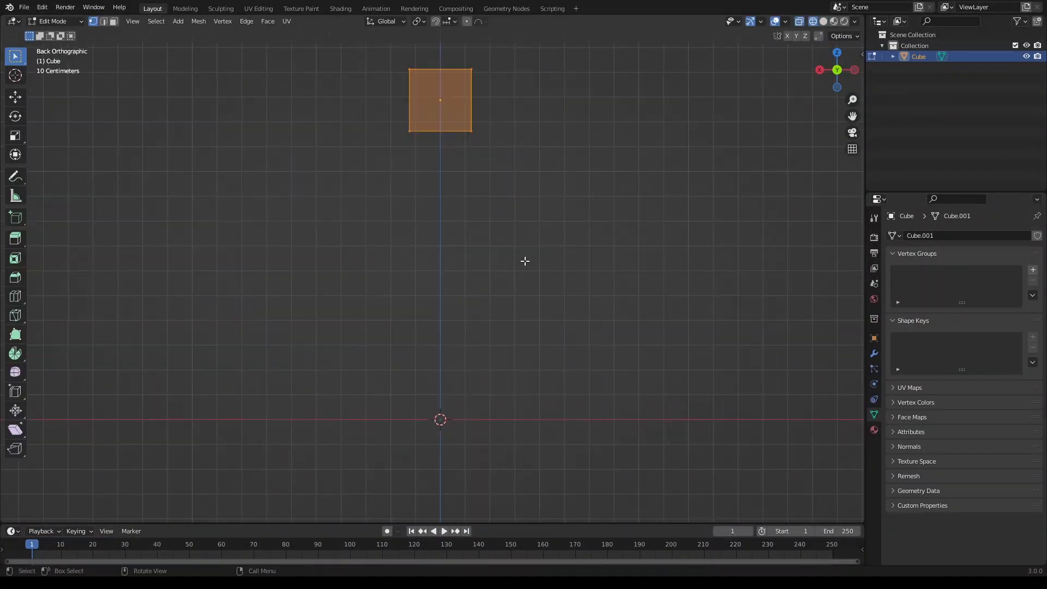
key(s)
key(z)
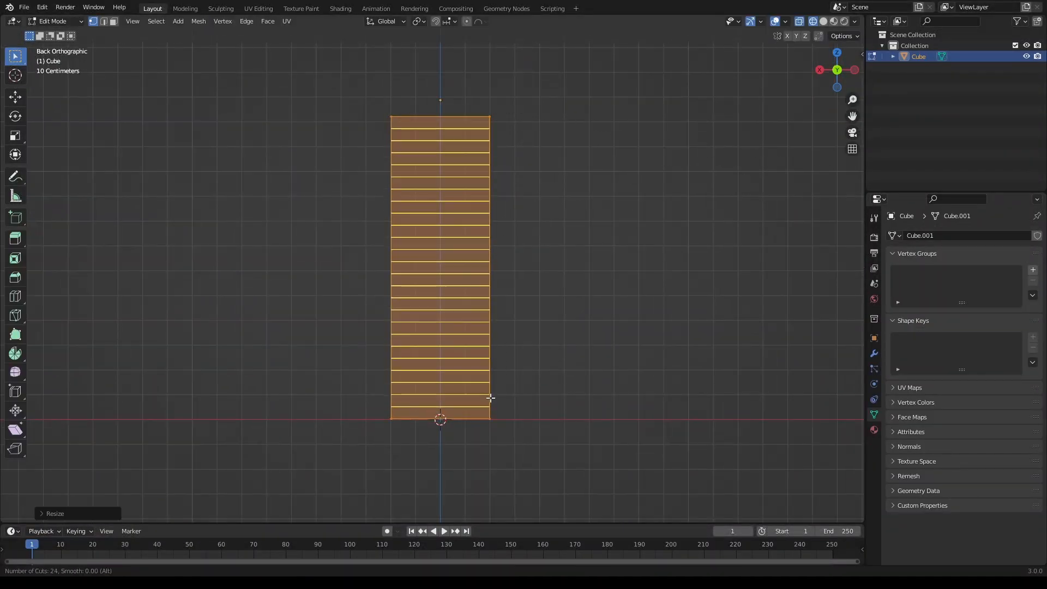
- Scale the block's bottom edge to 0 along X so that the blade ends in a point
key(s)
key(x)
key(0)
key(Return)
- Move and scale the lowest edge loops into a stepped blade tip, and narrow the blade around its middle loop
scroll(482, 390, up, 3)
drag(270, 388, 603, 404)
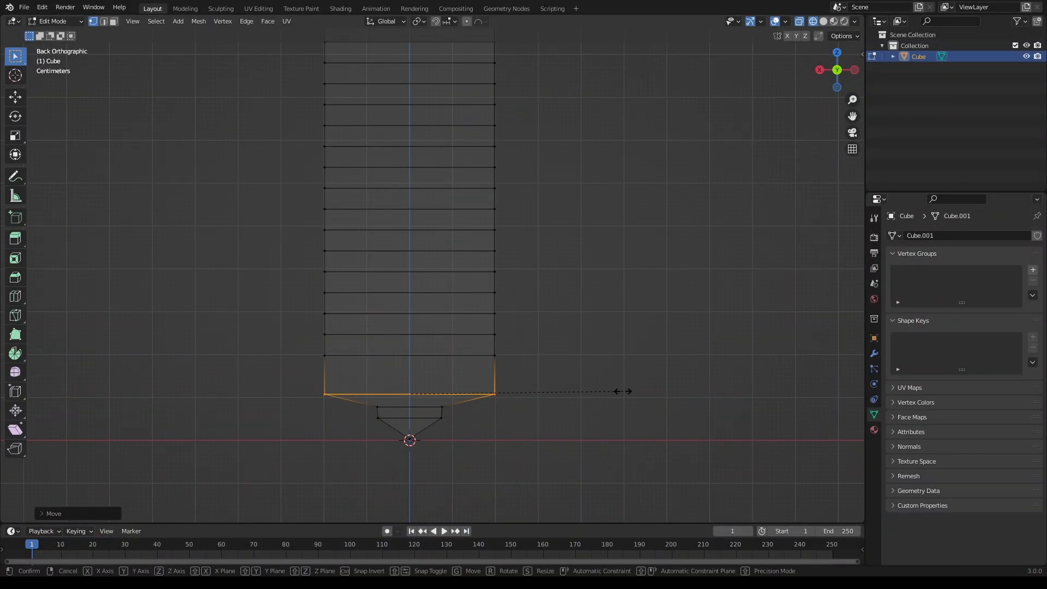
key(s)
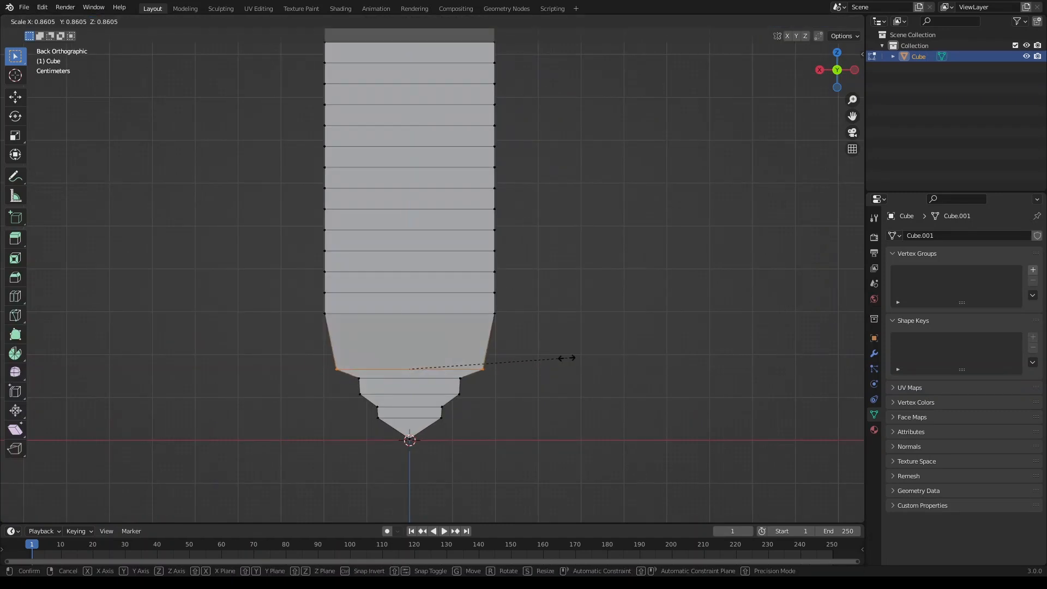
key(alt+z)
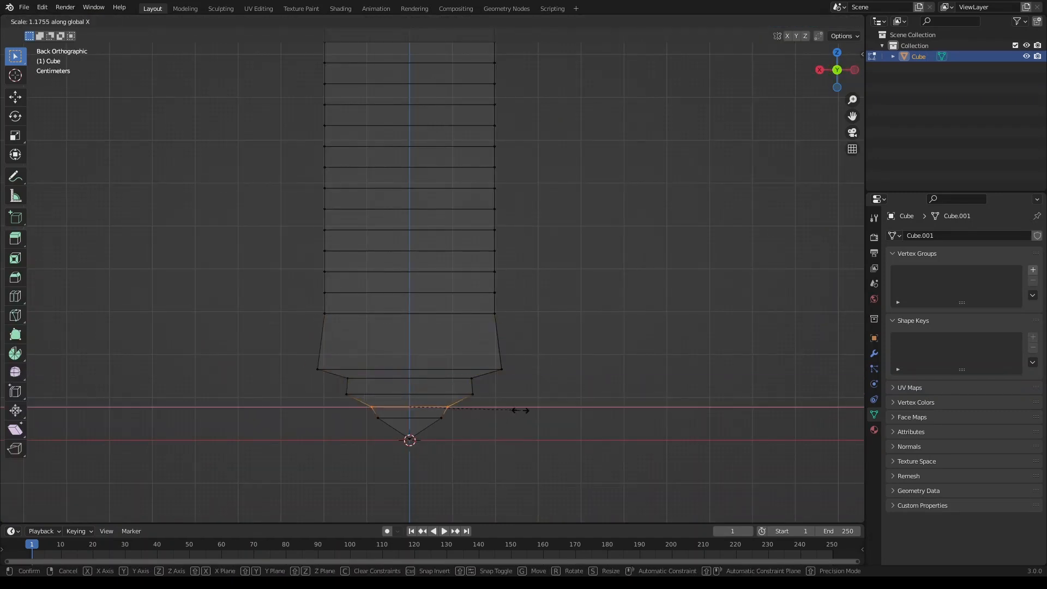
click(526, 469)
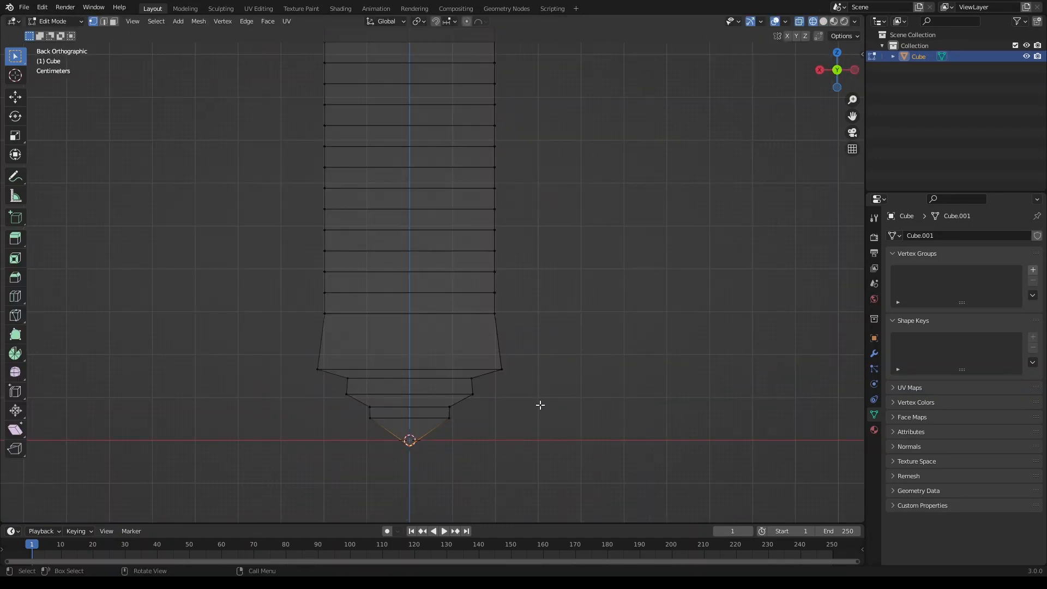
scroll(417, 285, down, 2)
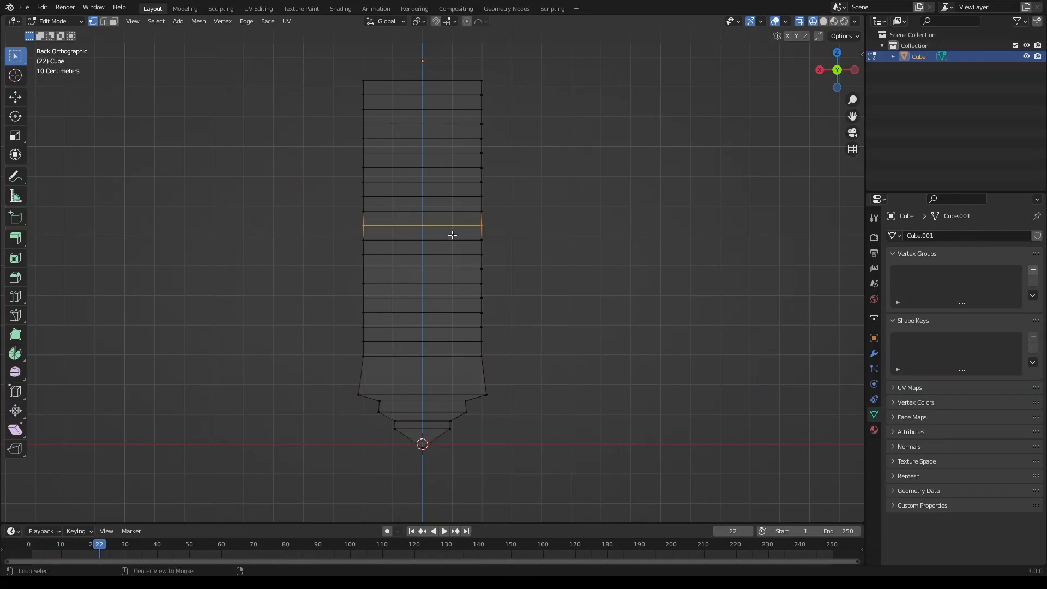
key(s)
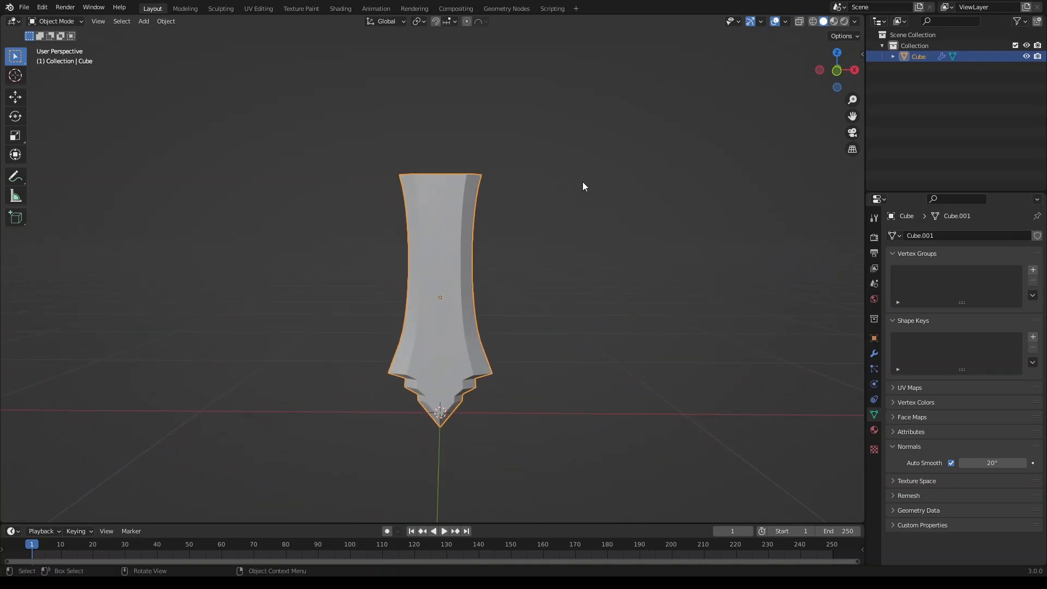
- Add a UV sphere for the hilt and taper its cylindrical grip by scaling the top ring inward with proportional editing
key(shift+a)
click(584, 224)
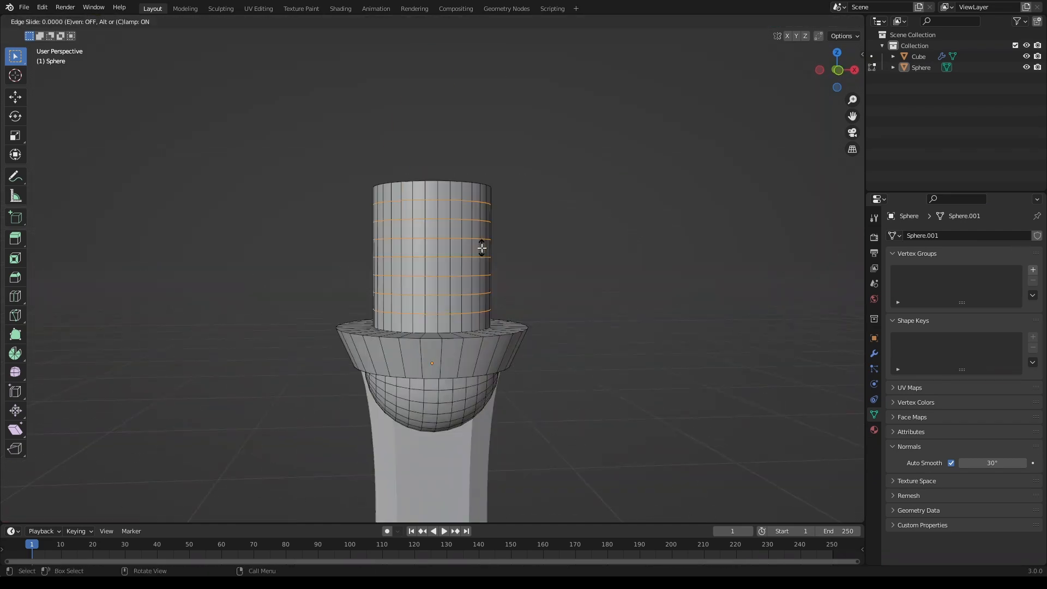
key(s)
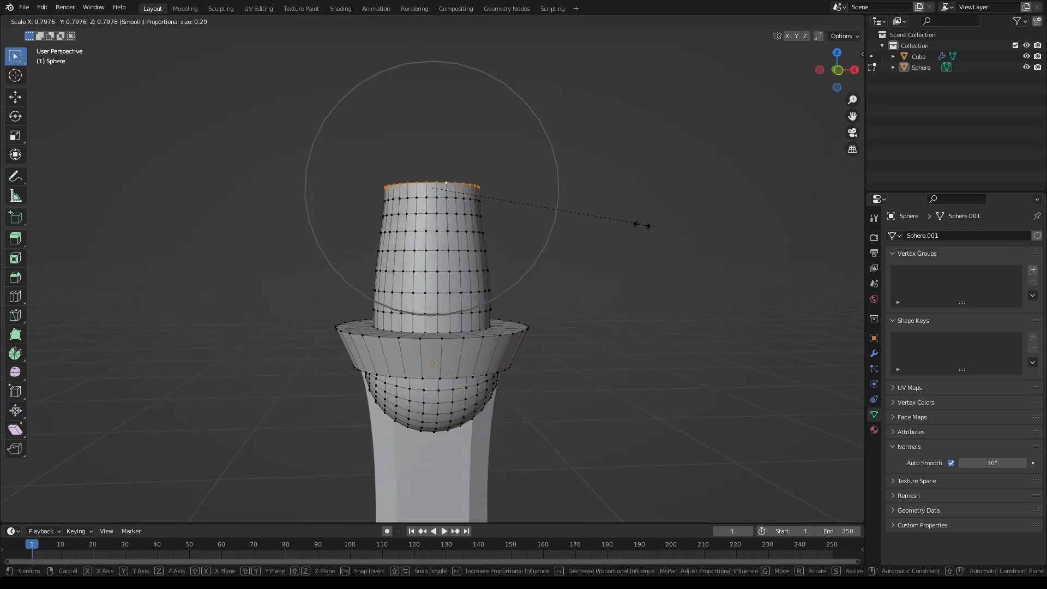
click(708, 196)
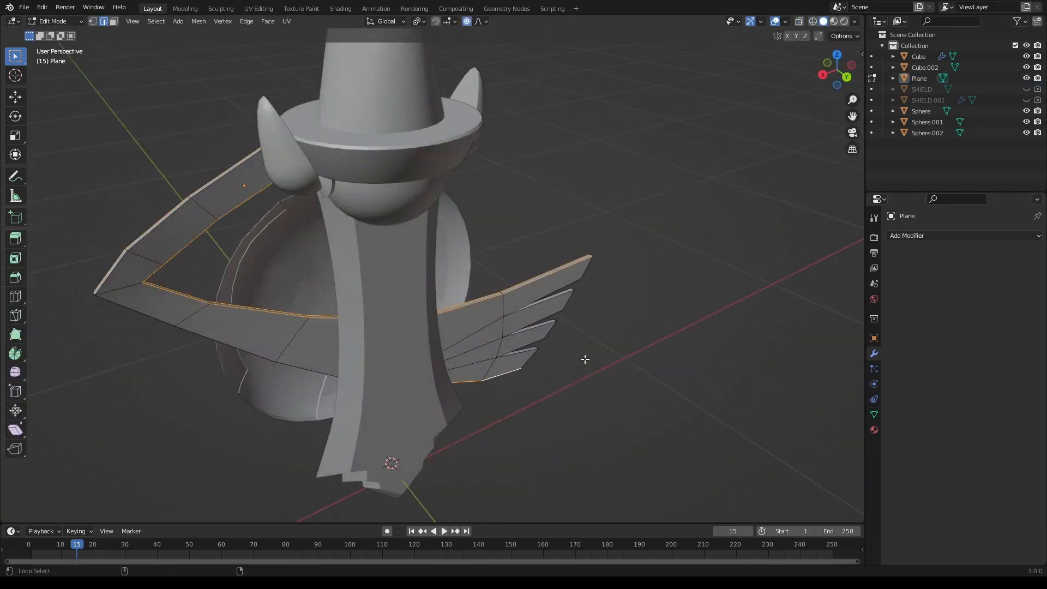
- Bevel the selected outline edges of the flat sash with the finger-like end
middle_drag(581, 360, 349, 376)
key(ctrl+b)
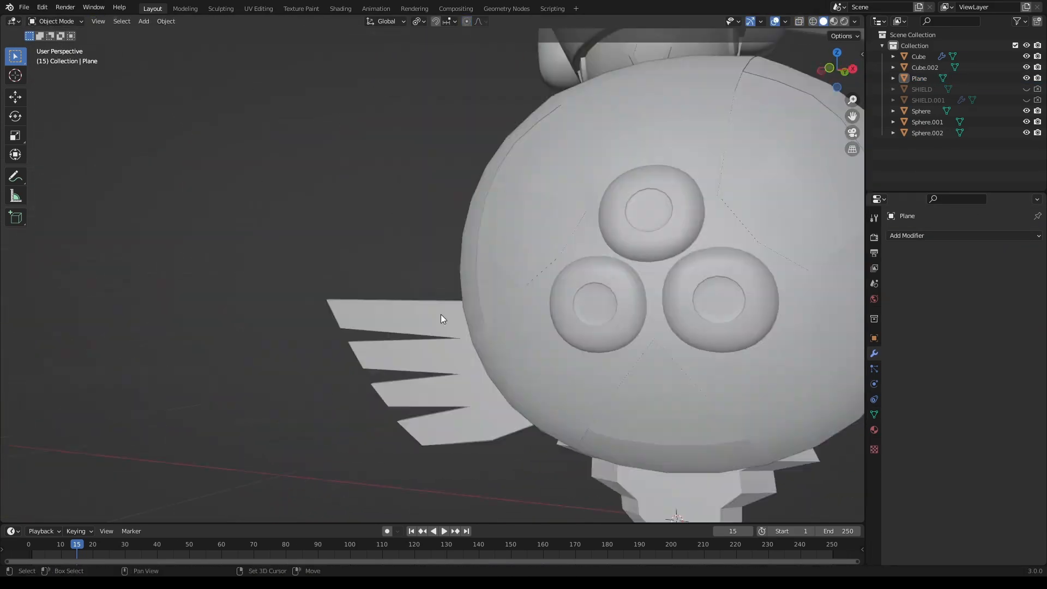